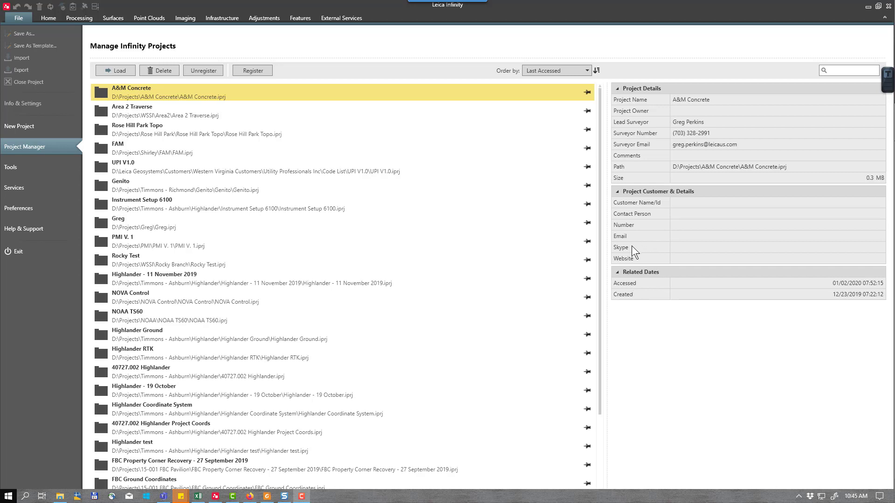
Step: Open the Localisation Tool from Tools > Coordinate Systems and expand USA > South in the Location tree
click(28, 169)
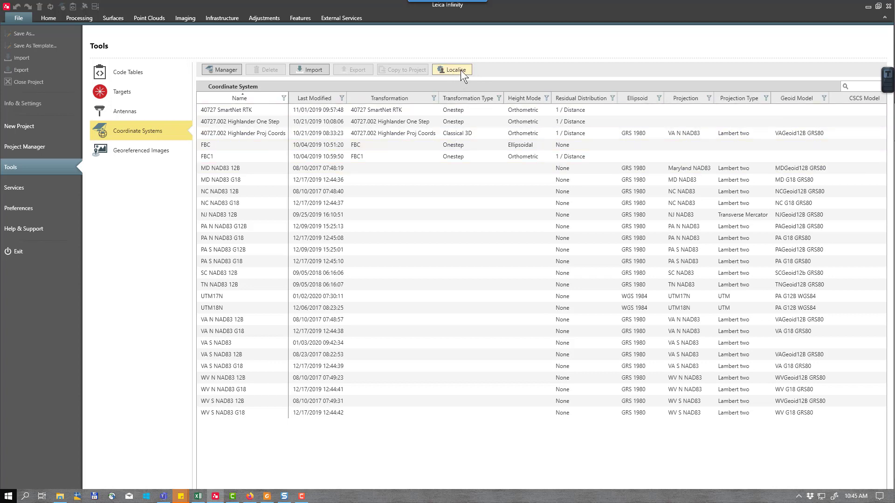
click(460, 70)
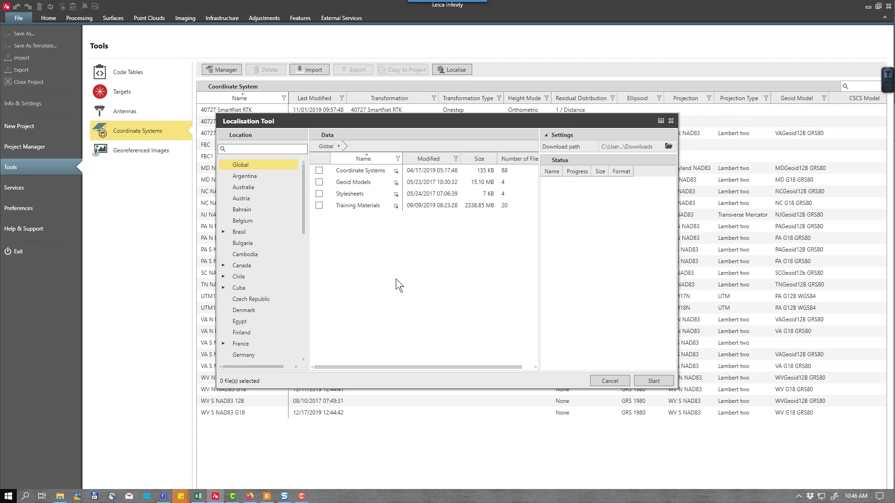
scroll(303, 339, down, 10)
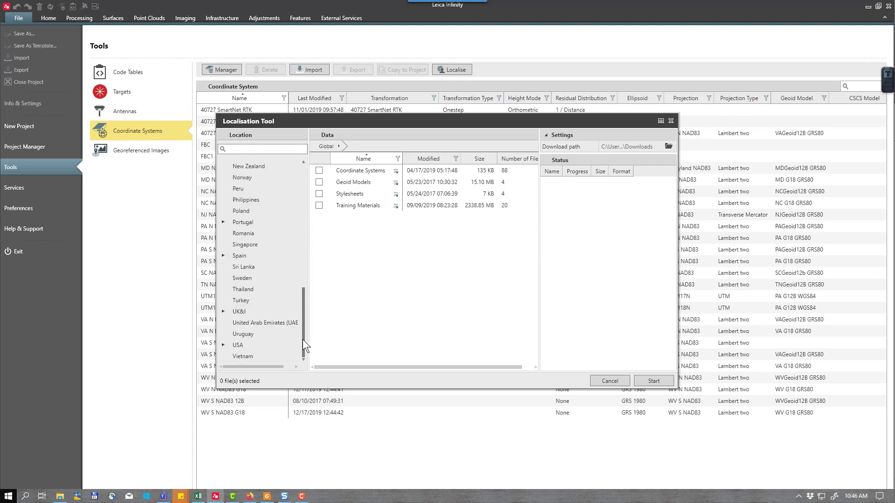
click(223, 346)
scroll(256, 357, down, 2)
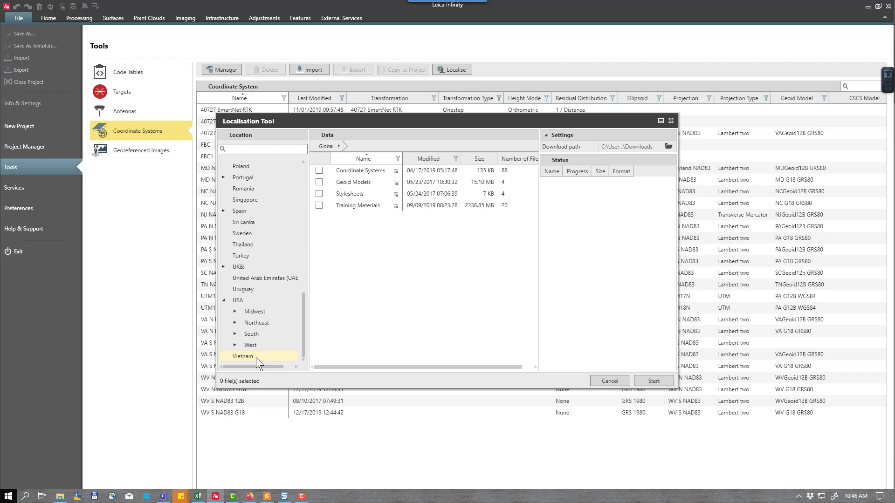
click(235, 334)
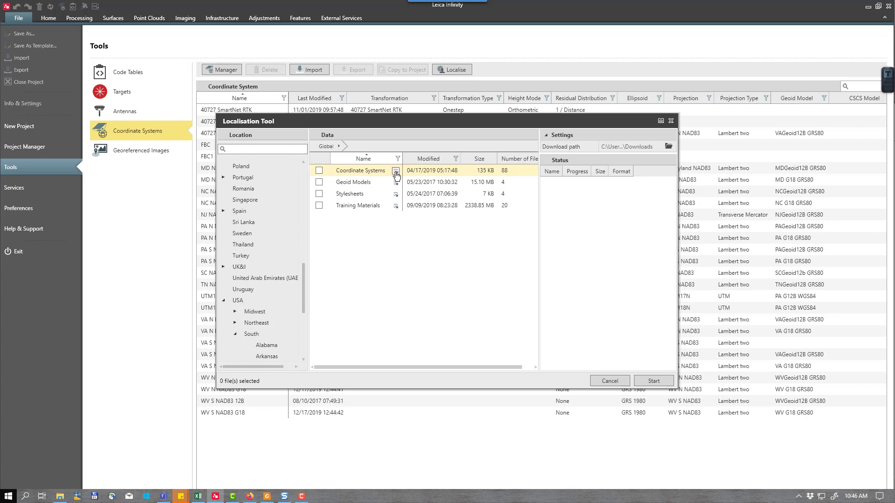
Step: Tick VA S, VA N, WV S and WV N NAD27 under South Coordinate Systems and start the download
click(396, 174)
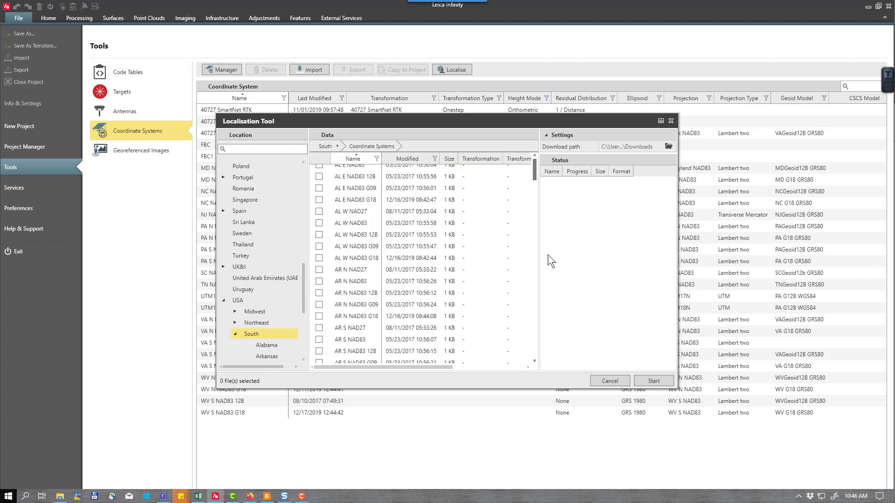
scroll(537, 357, down, 15)
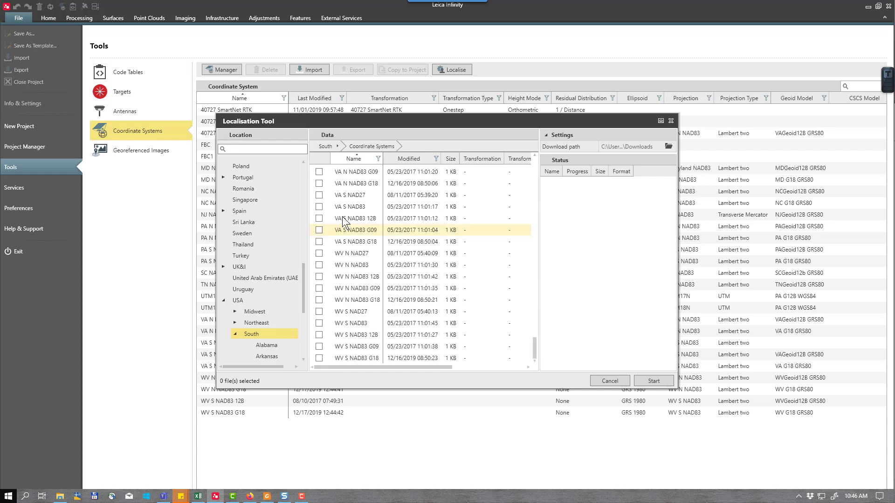
click(319, 196)
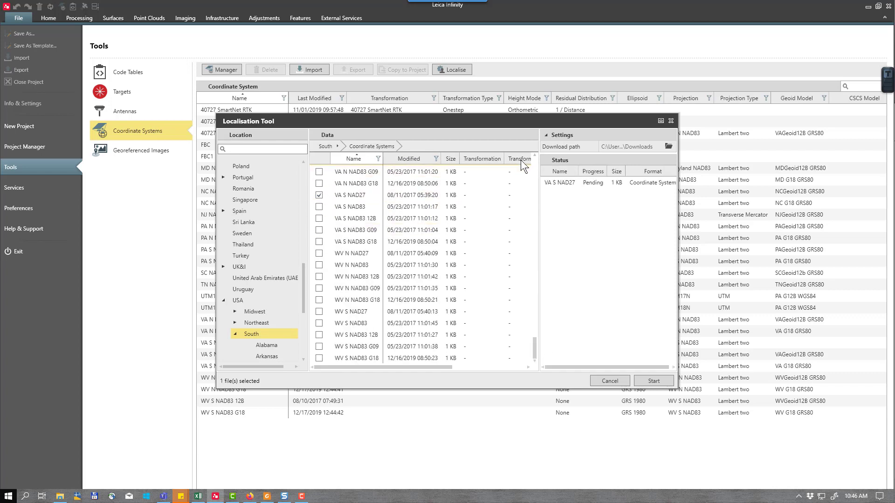
click(535, 155)
click(535, 155)
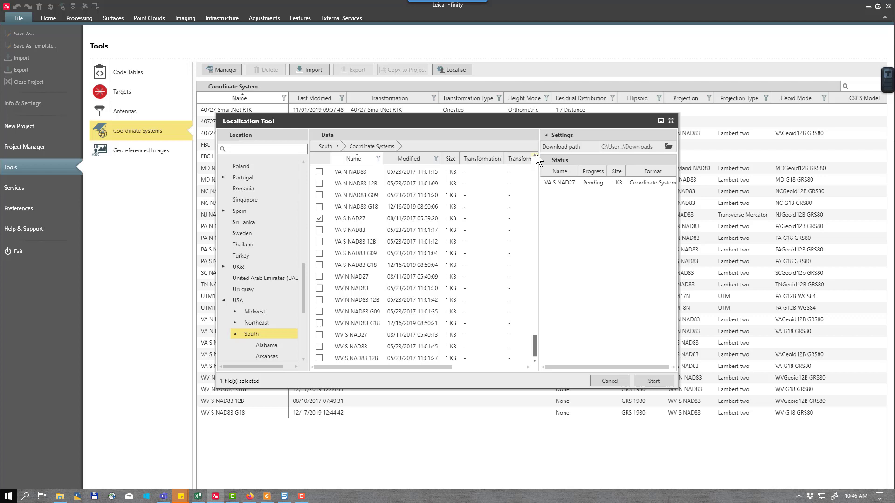
click(534, 155)
click(319, 172)
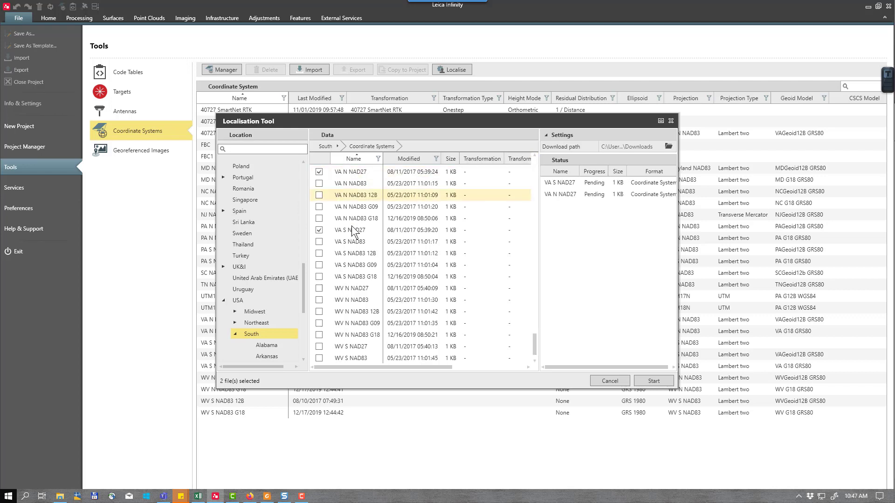
click(318, 347)
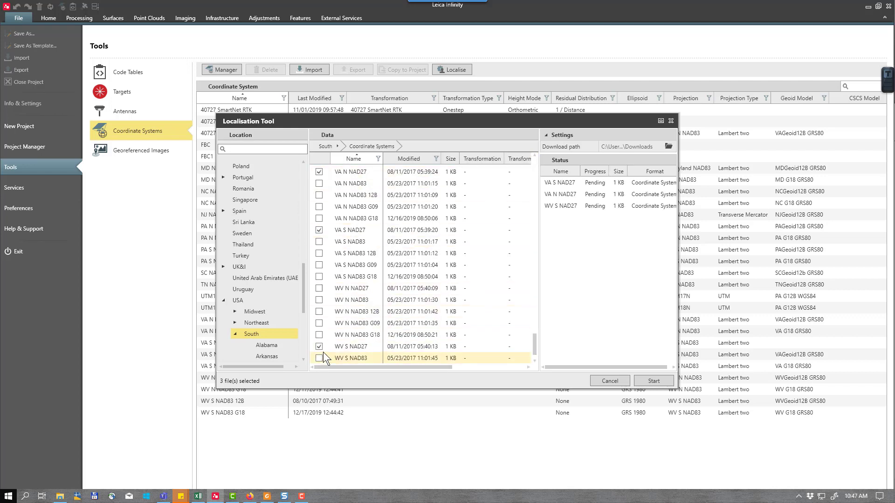
click(319, 289)
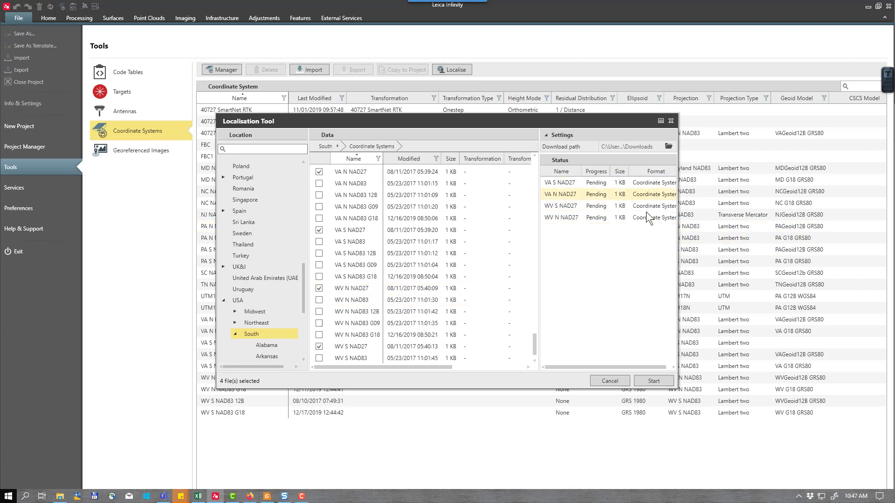
click(661, 382)
Step: Close the Localisation Tool to reveal the coordinate system table with the four new NAD27 entries
click(660, 381)
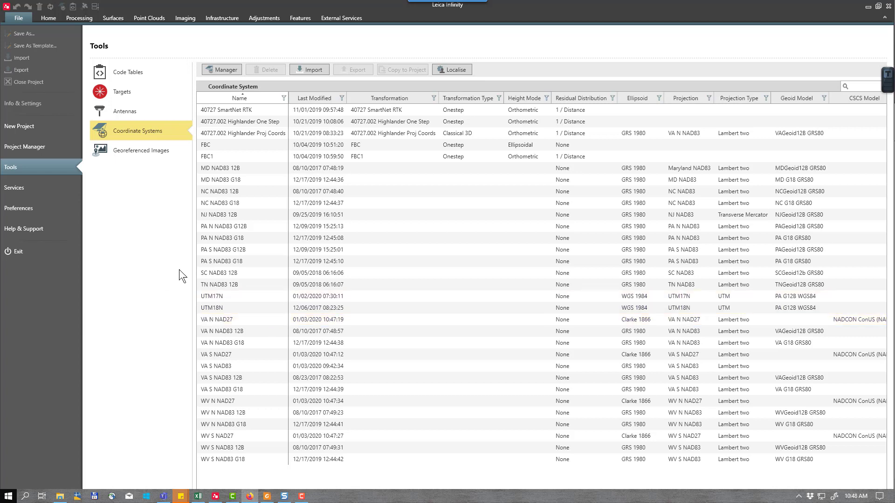
Step: Open the Coordinate System Manager
click(223, 69)
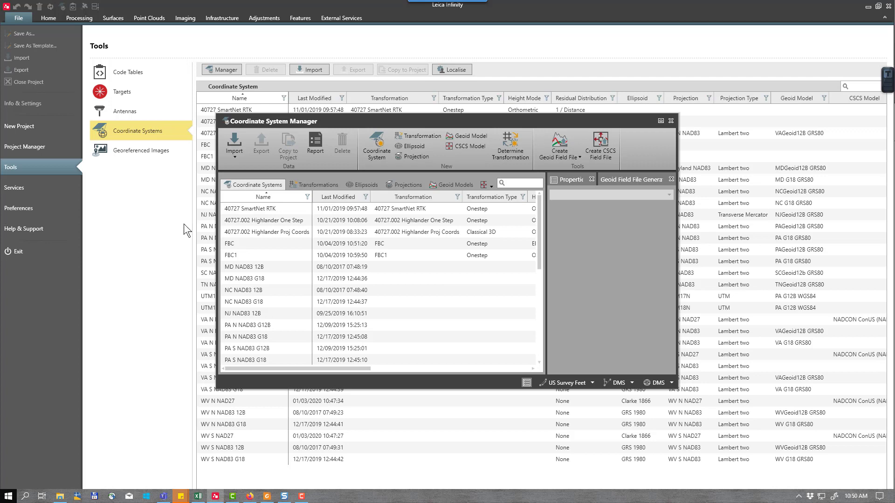
Step: Start a new projection named 'WV South NAD27' and set its type to Lambert two
click(415, 157)
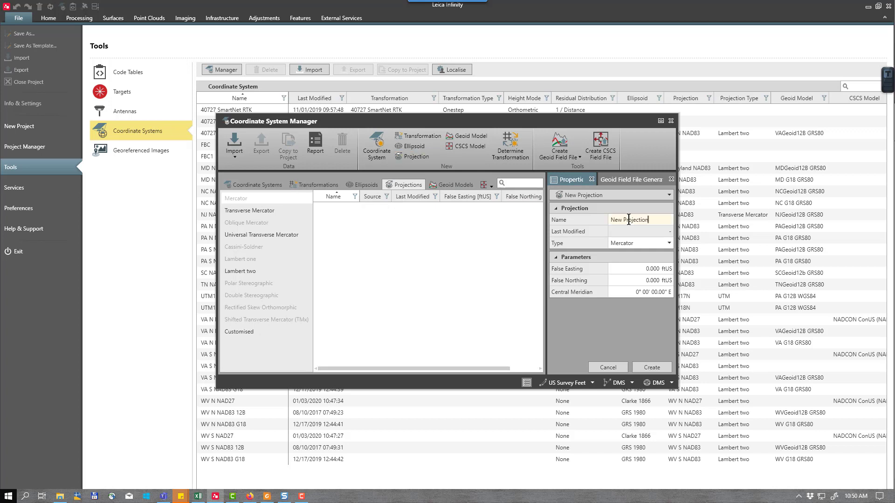
click(550, 218)
text(WV South NAD27)
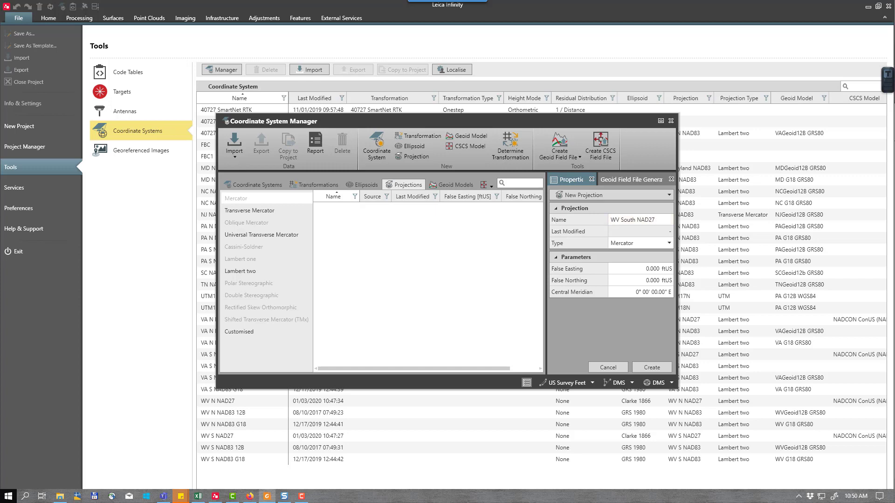
key(alt+Tab)
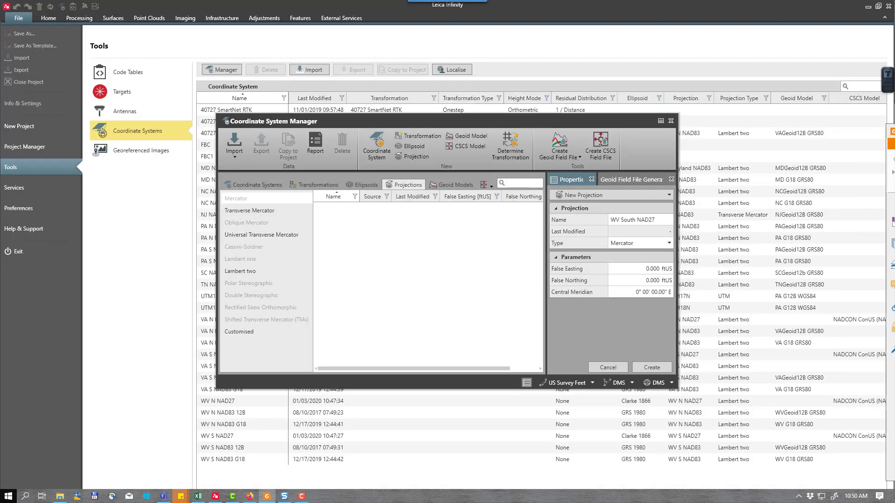
click(669, 243)
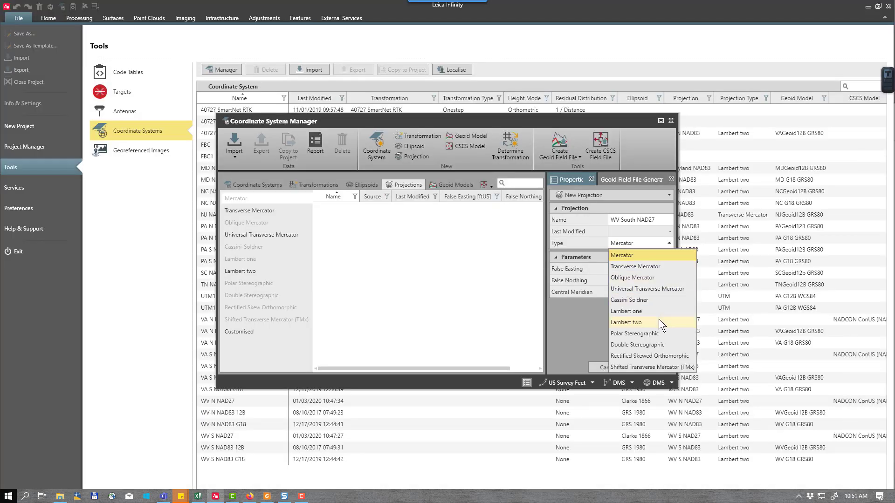
click(659, 320)
Step: Enter false easting 2,000,000, central meridian 81° W, parallels 37°29′ N and 38°53′ N, and create the projection
click(662, 273)
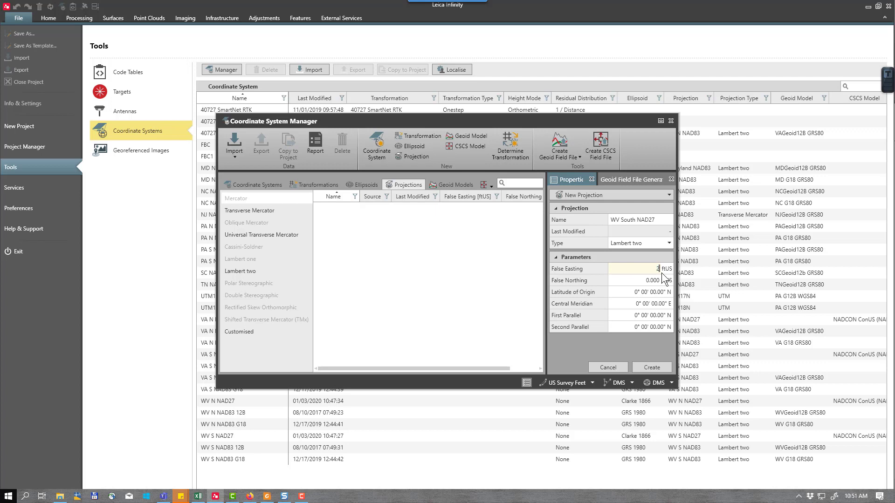
text(2,000,)
text(000)
key(Tab)
key(Tab)
click(670, 304)
text(W)
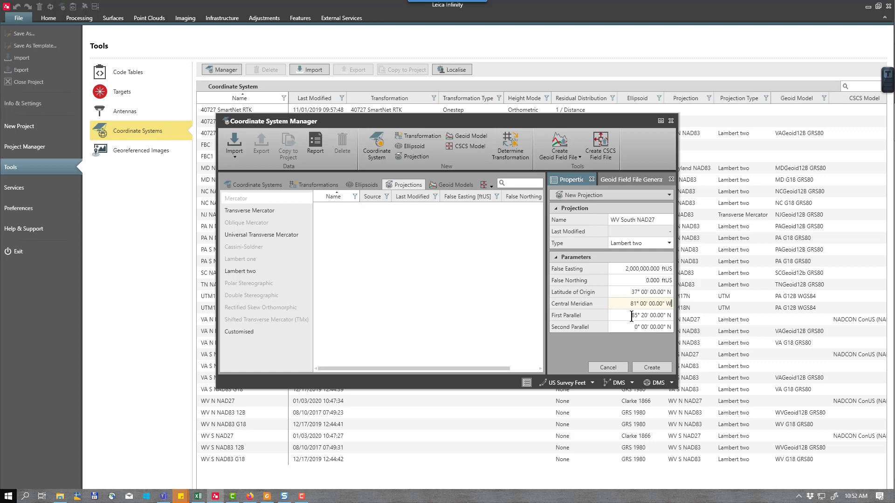
click(632, 315)
text(37)
key(Tab)
text(38° 5)
key(Tab)
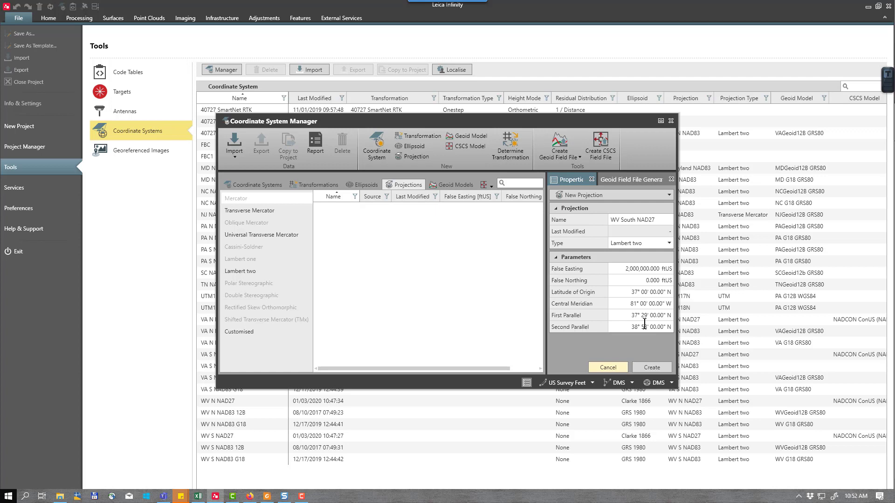
click(647, 368)
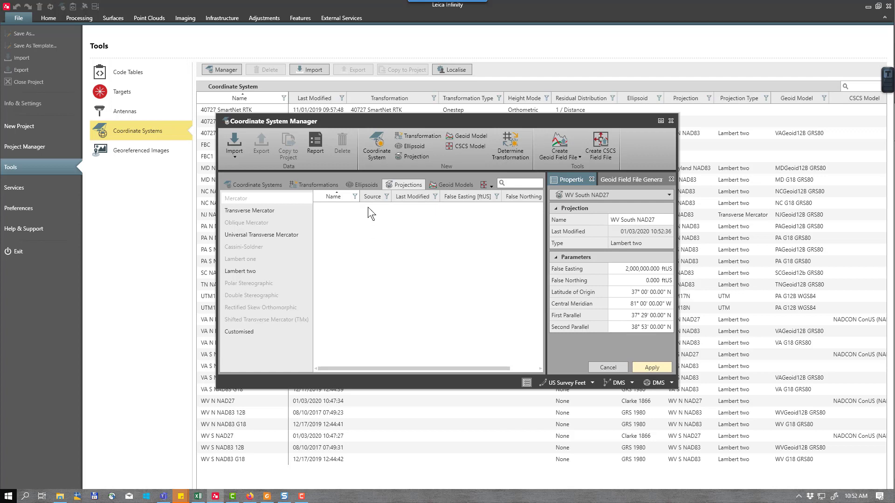
Step: Start a new coordinate system named 'WV South NAD27'
click(380, 143)
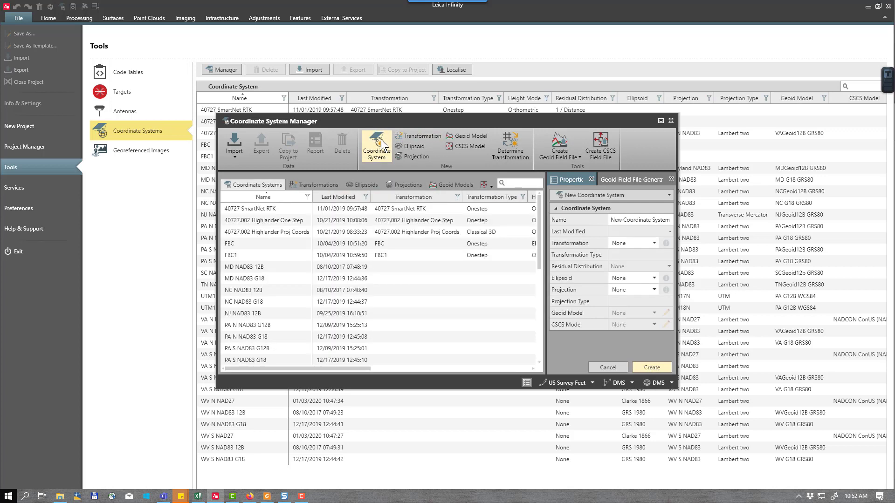
click(666, 219)
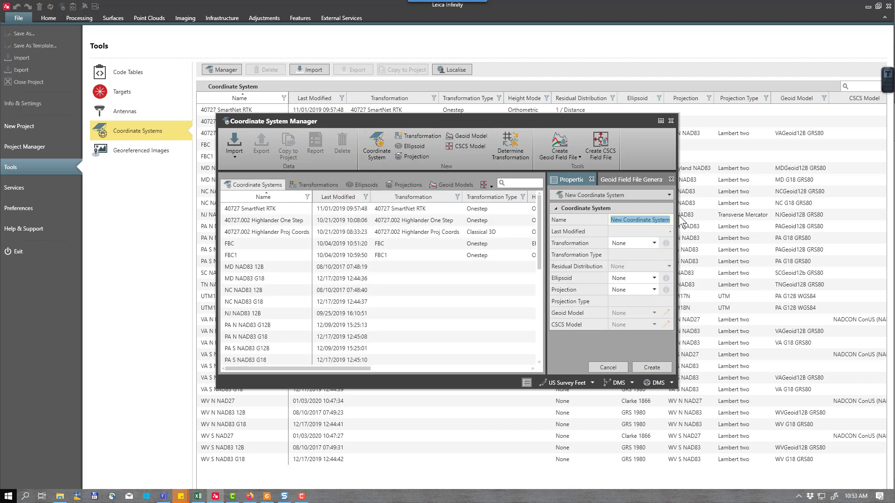
text(WV Sout)
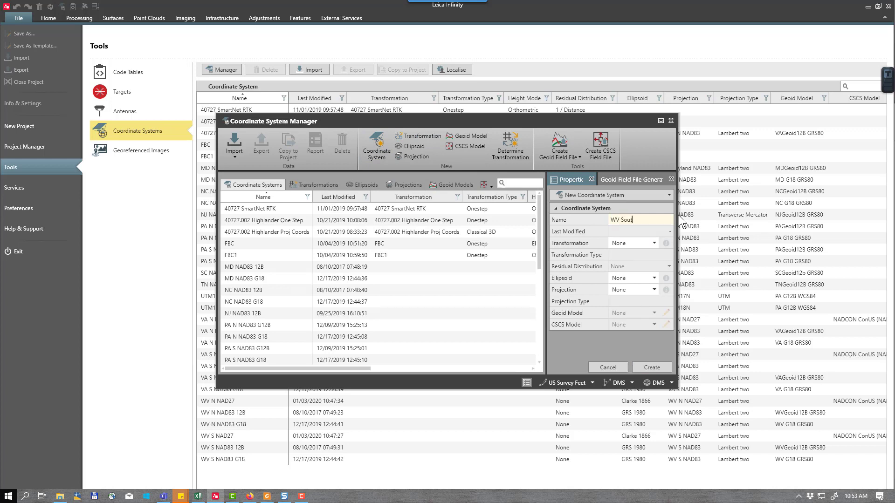
text(h NAD27)
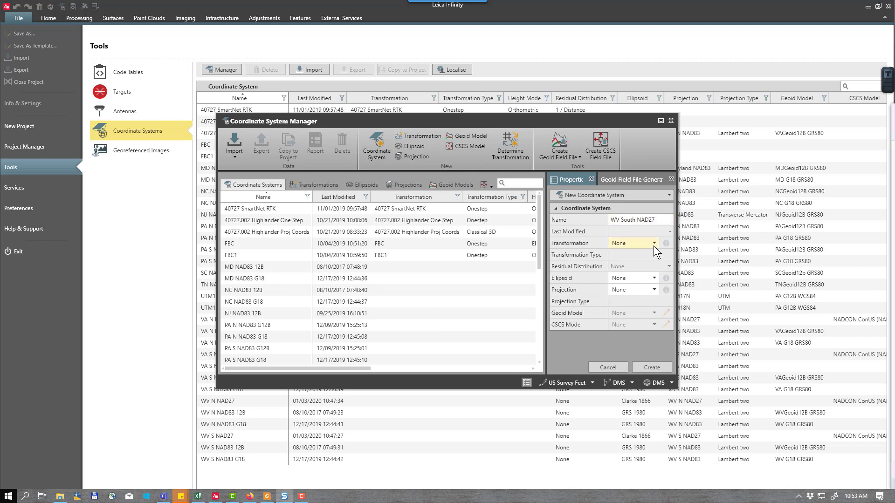
Step: Choose Clarke 1866 ellipsoid, WV South NAD27 projection and NADCON ConUS as the CSCS model
click(655, 282)
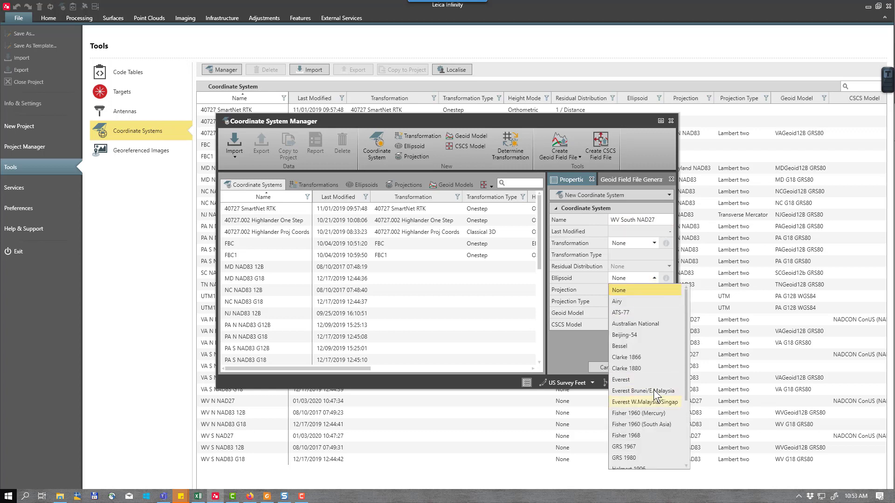
click(649, 358)
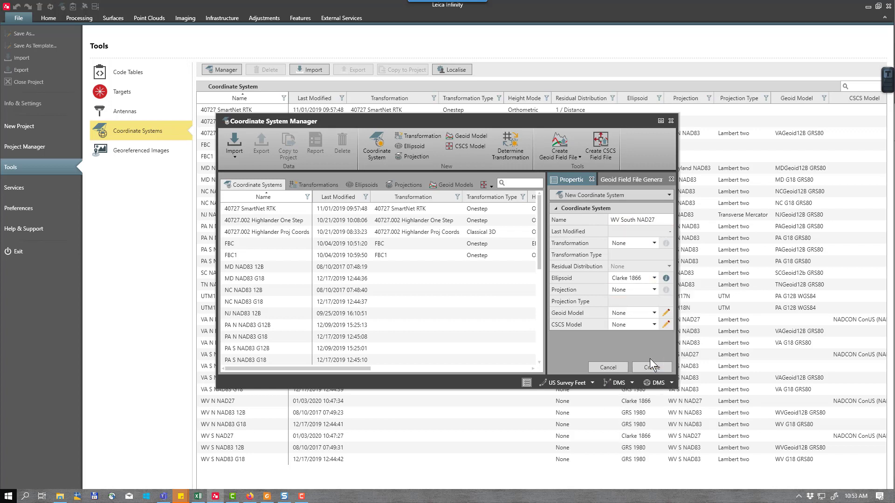
click(654, 290)
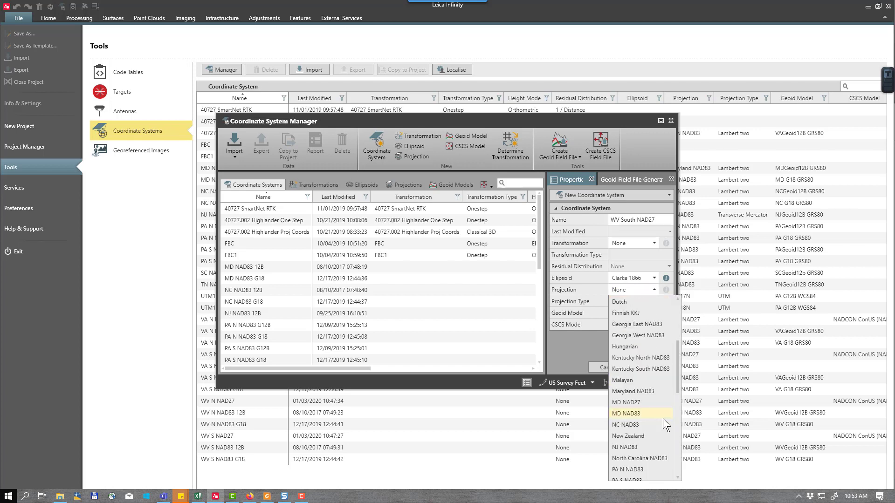
scroll(662, 419, down, 15)
click(642, 469)
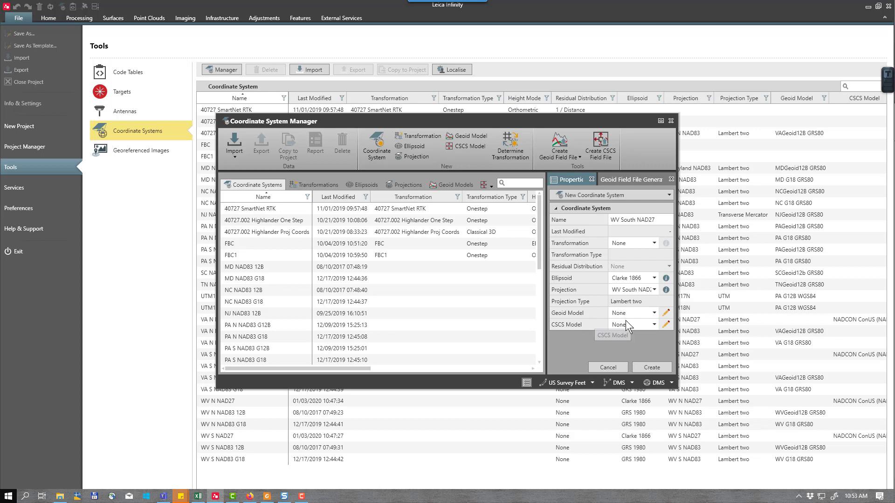
click(653, 324)
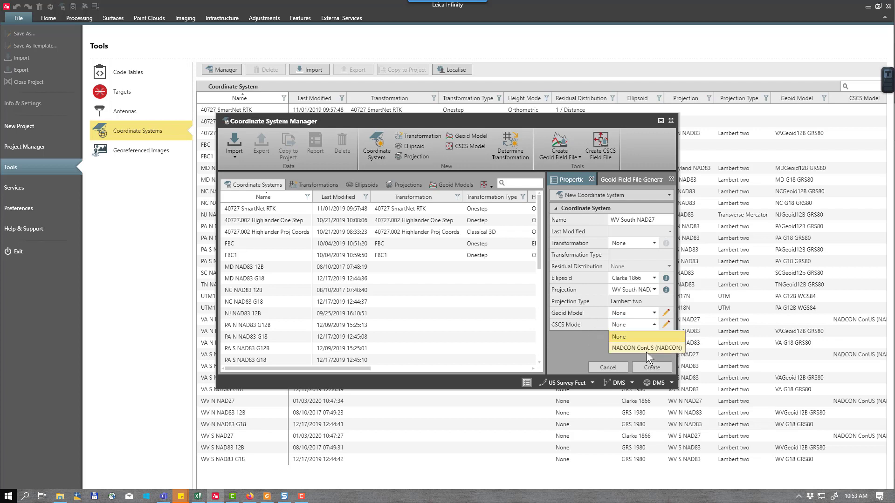
click(646, 351)
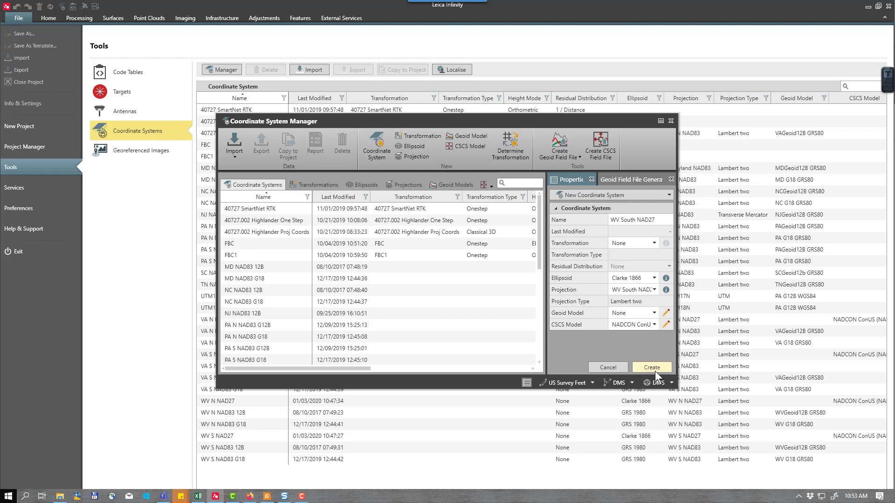
Step: Create the WV South NAD27 coordinate system
click(655, 370)
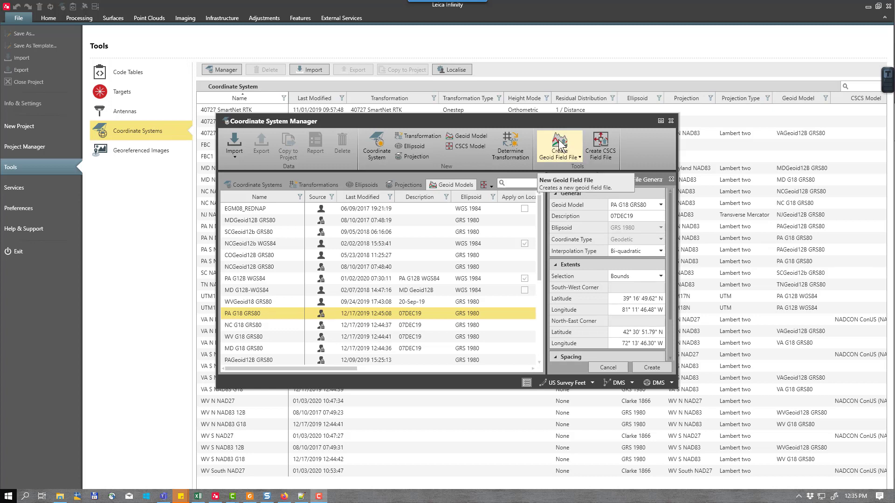
Step: Start a geoid field file from a geoid model, choosing to select an external source file
click(580, 158)
click(576, 169)
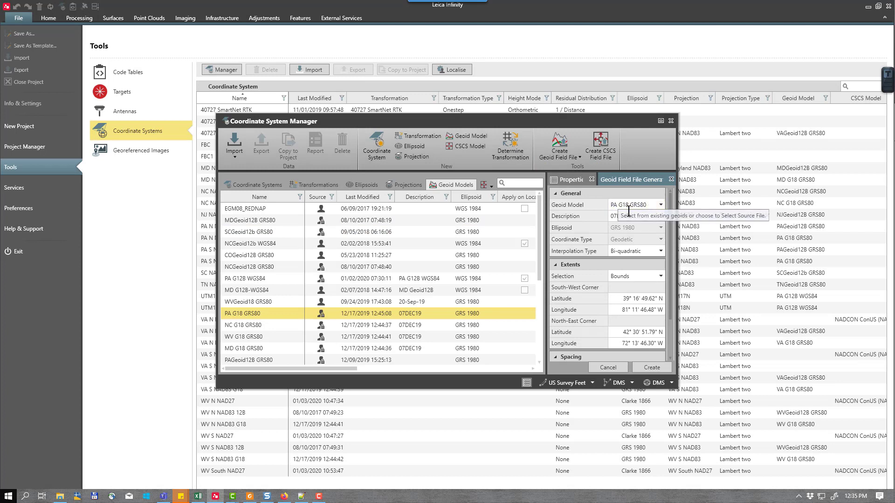
click(661, 207)
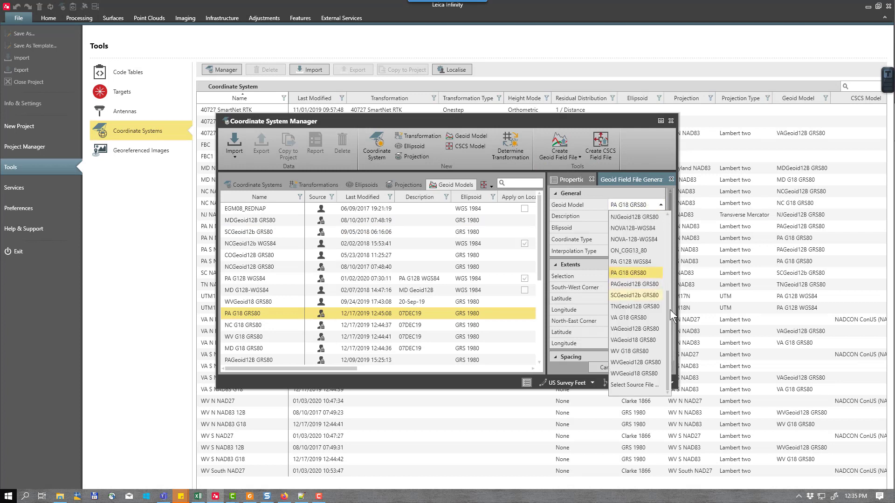
click(634, 385)
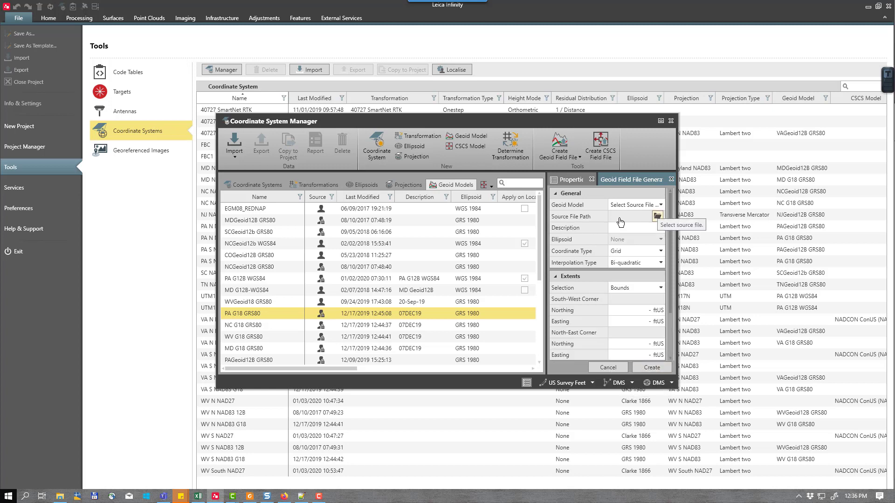
Step: Browse to the Geoids\Geoid12B\Geoid12B folder for the geoid source file
click(657, 217)
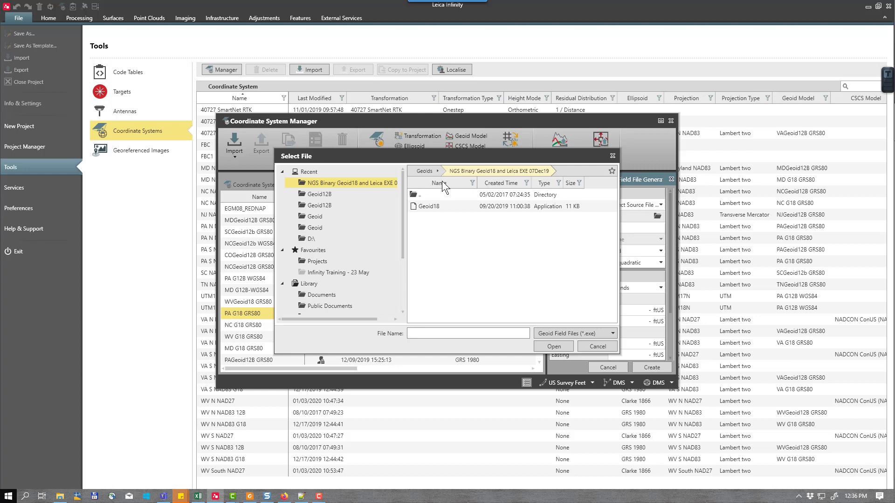
click(424, 171)
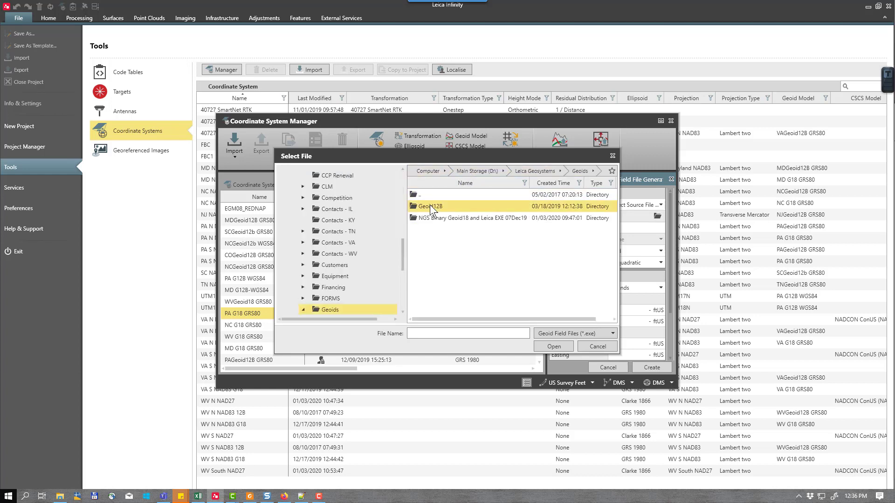
double_click(430, 206)
double_click(430, 206)
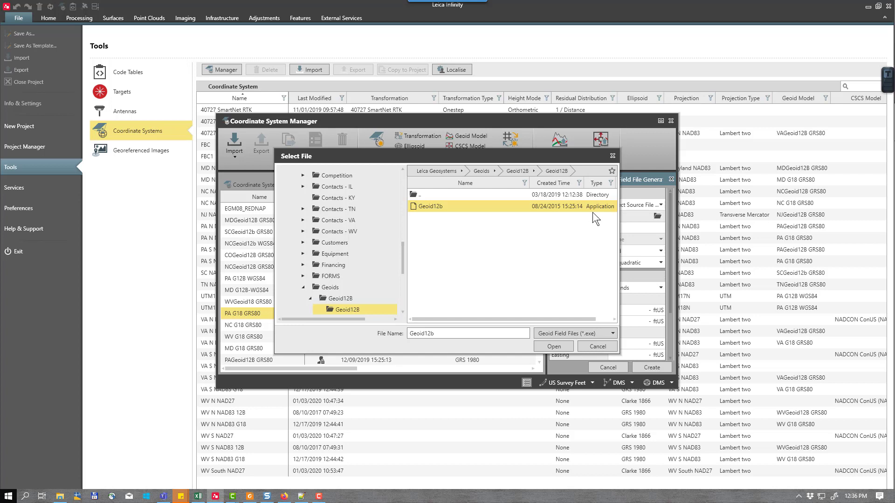
Step: Use Geoid12b as the source file and enter the description 'WV Geoid12b WGS84'
click(553, 346)
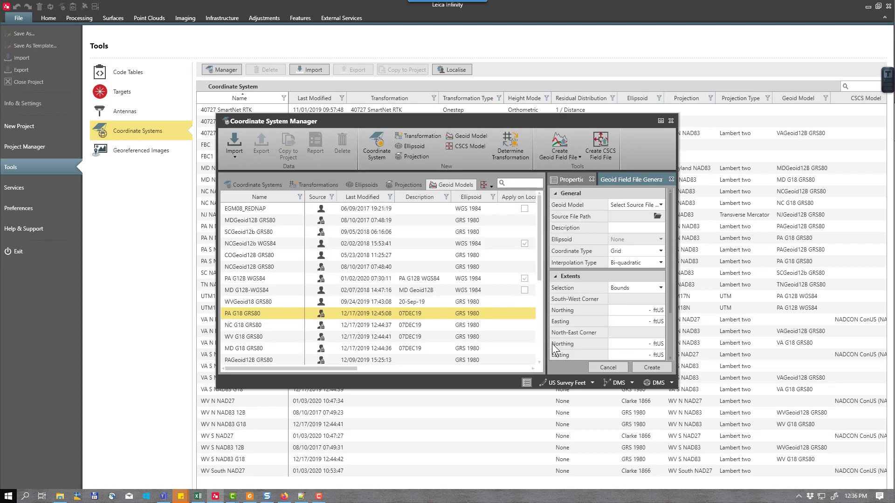
click(624, 228)
text(WV Geoid12b WGS84)
Step: Set Geodetic coordinates with Bounds extent and enter the corner latitude/longitude values
click(640, 253)
click(636, 262)
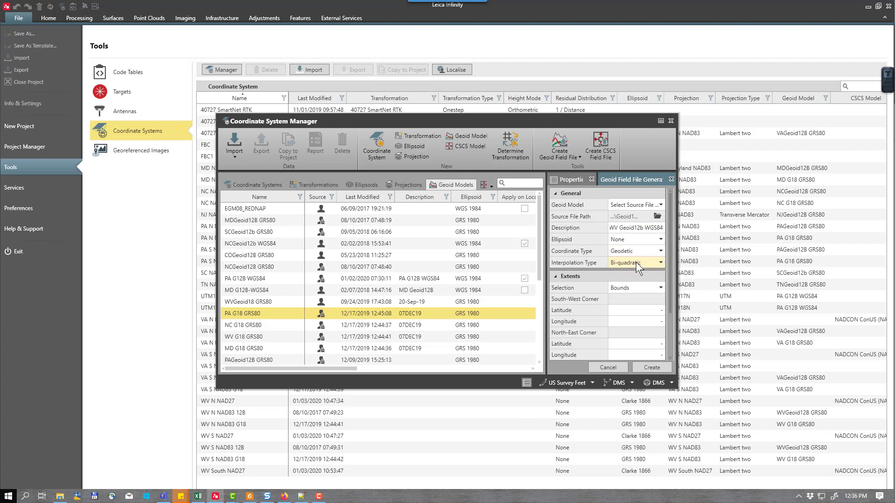
click(641, 287)
click(634, 298)
click(614, 311)
key(Return)
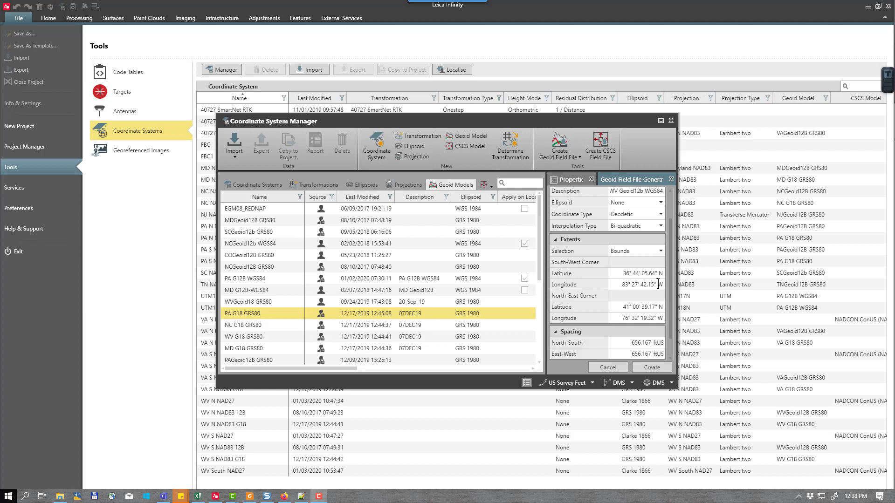
scroll(657, 285, down, 1)
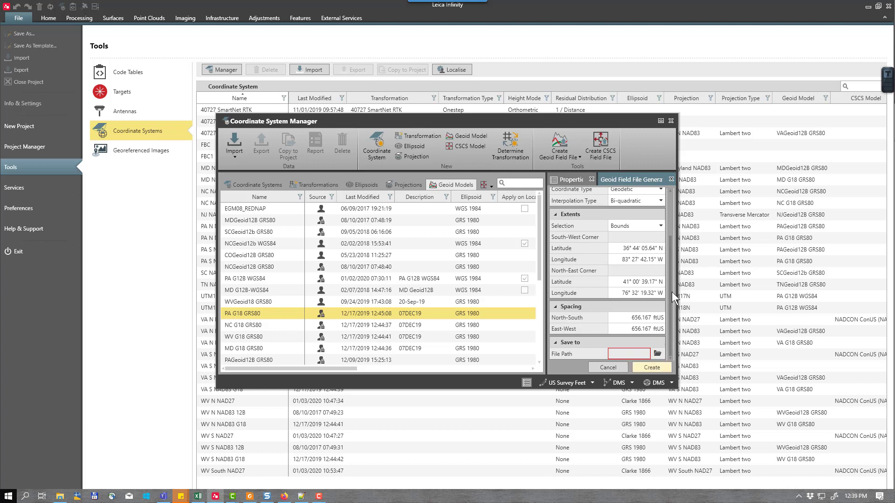
Step: Save the geoid field file as 'WV GEOID12B WGS84' and create it in the geoid models list
click(656, 354)
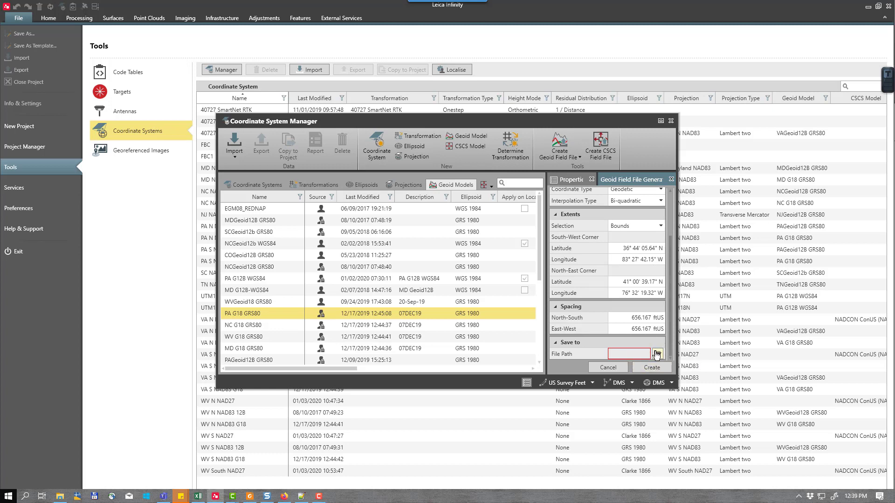
text(WV GEOID12B WGS84)
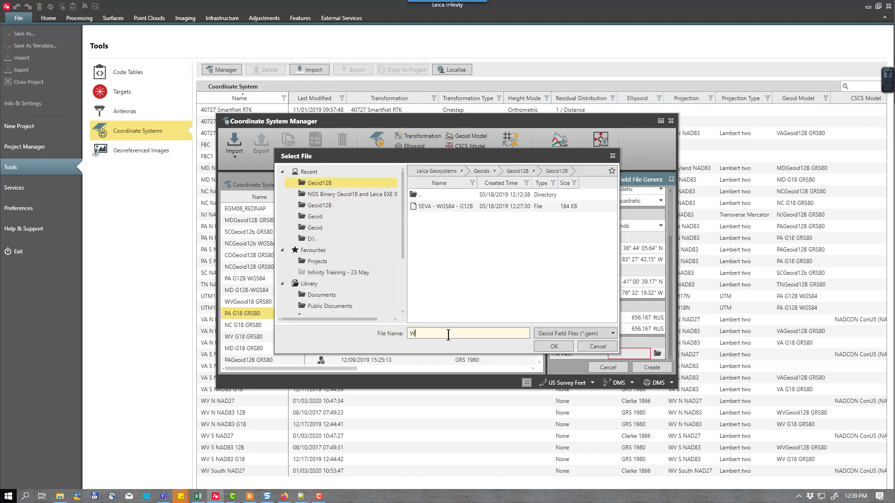
click(554, 347)
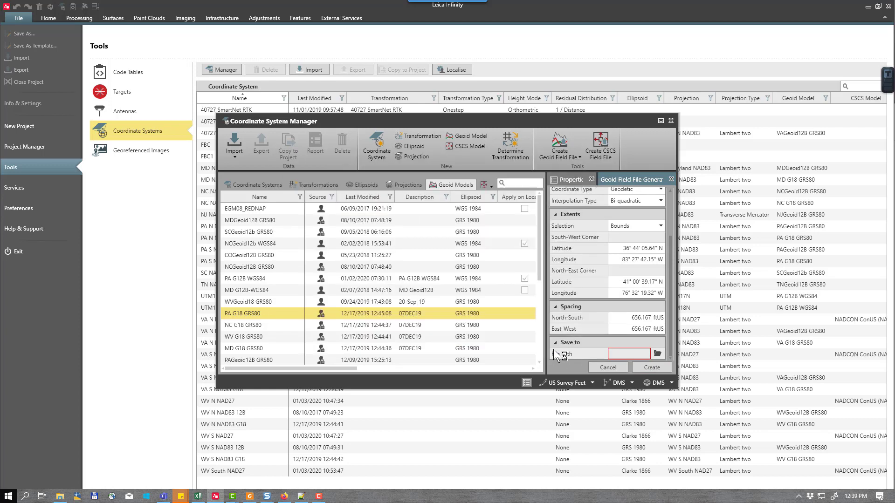
click(650, 367)
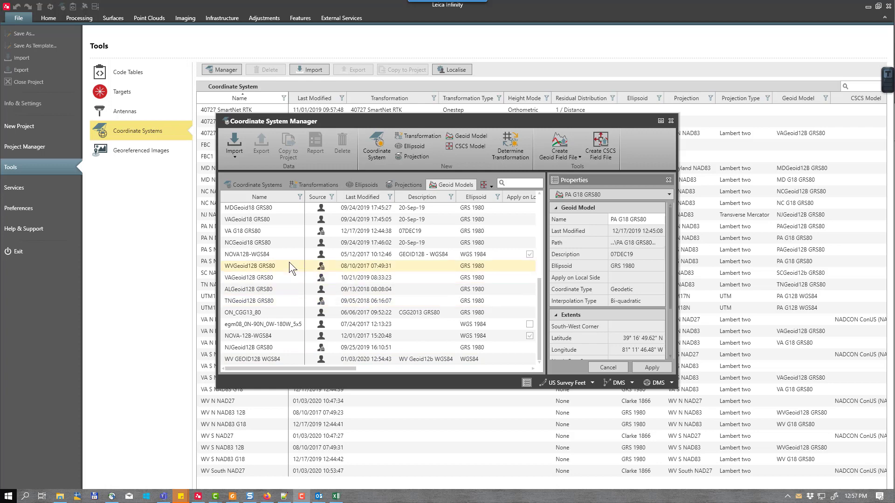
Step: Select the WV S NAD27 coordinate system and set its geoid model to WV GEOID12B WGS84
click(257, 184)
scroll(259, 269, down, 6)
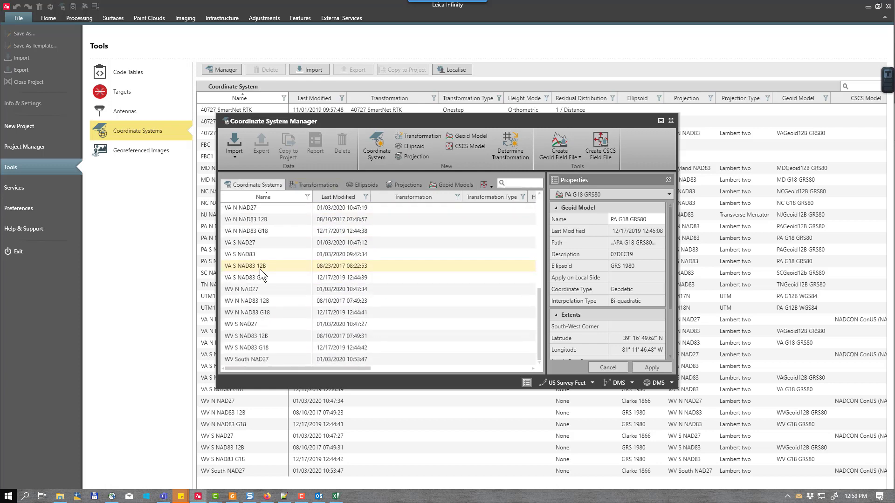
click(264, 324)
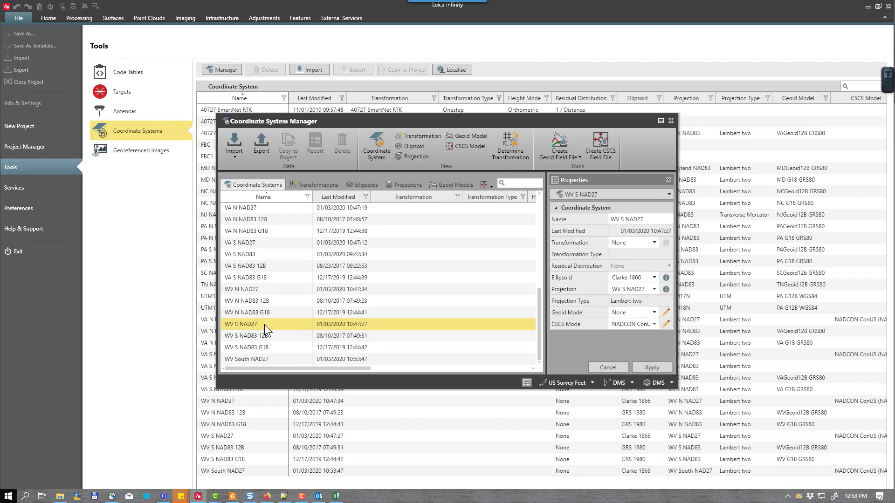
click(652, 311)
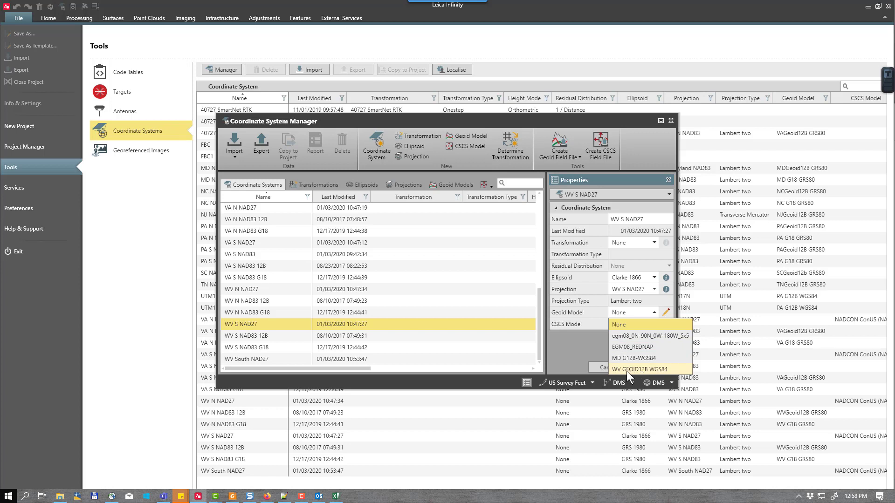
click(650, 369)
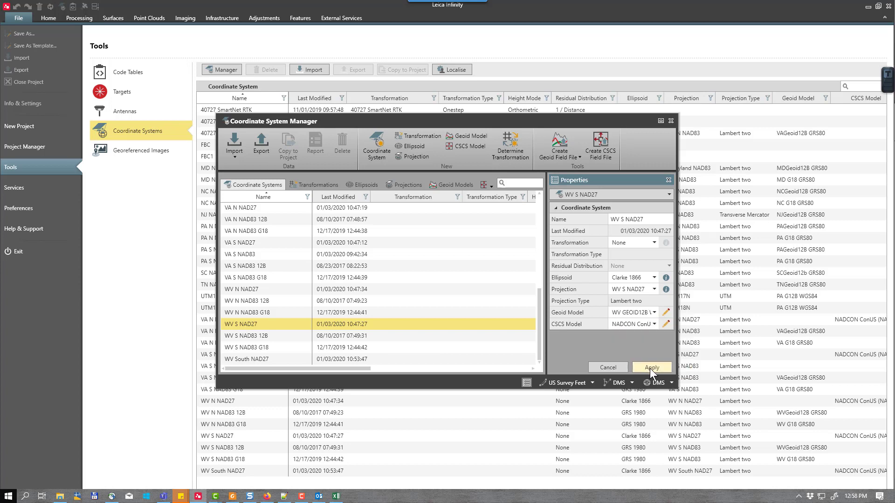